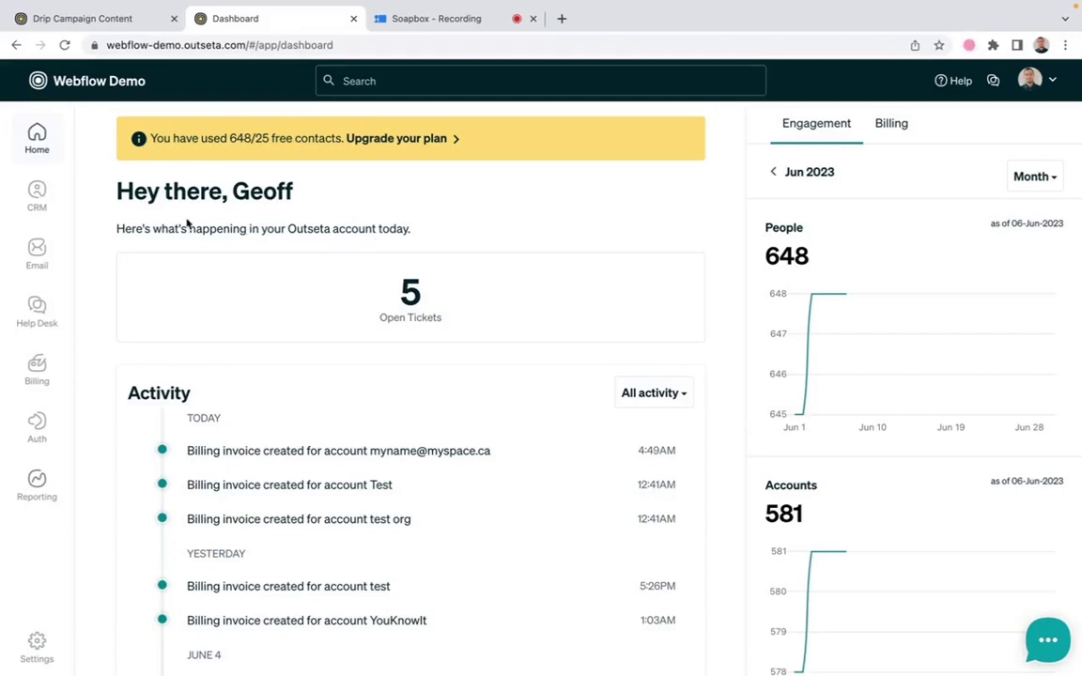
Go to the CRM's Segments list from the left sidebar
{"action": "mouse_move", "coordinate": [53, 208]}
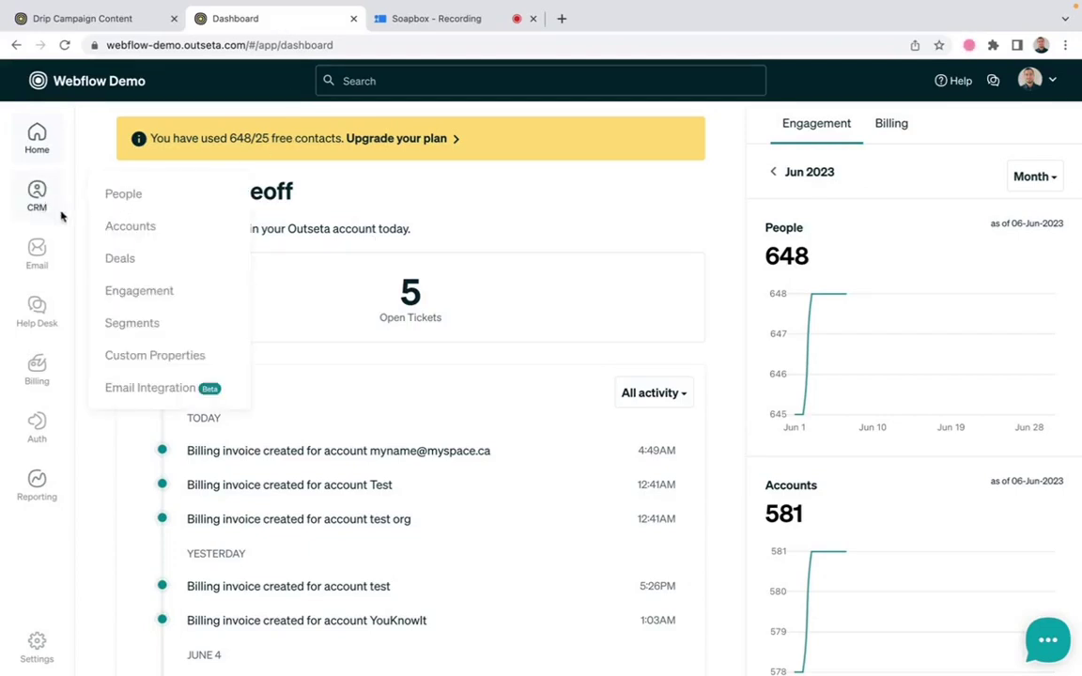
{"action": "left_click", "coordinate": [140, 322]}
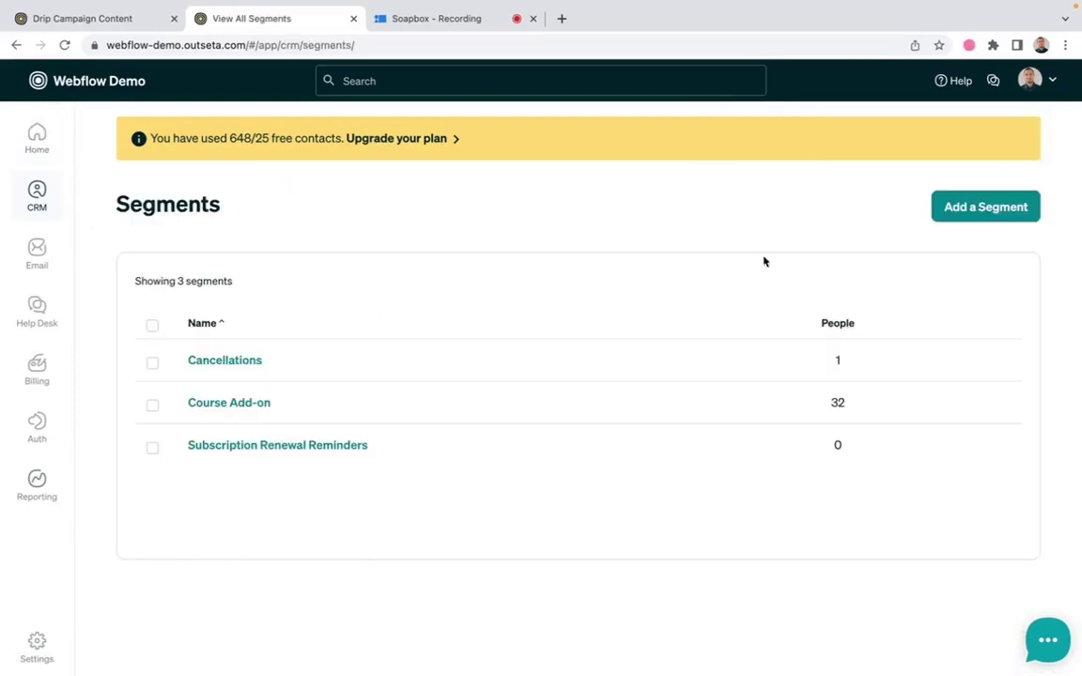
Start a new segment with the 'Add a Segment' button
{"action": "left_click", "coordinate": [988, 207]}
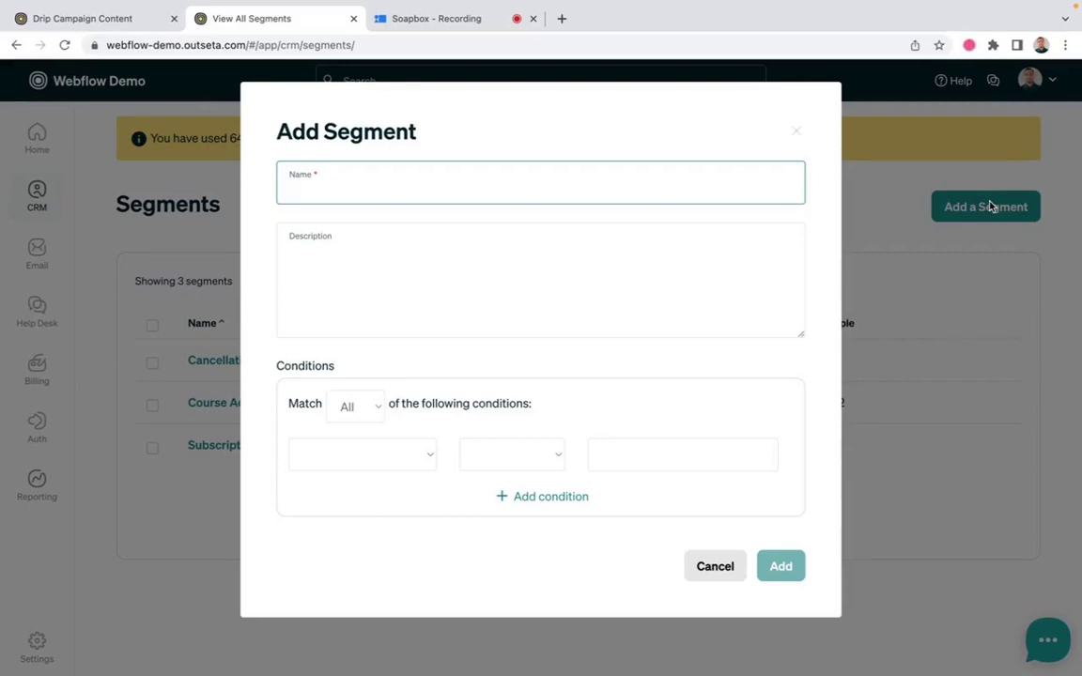
Add the segment condition Account Subscription Plan Equals Default - Pro
{"action": "left_click", "coordinate": [369, 458]}
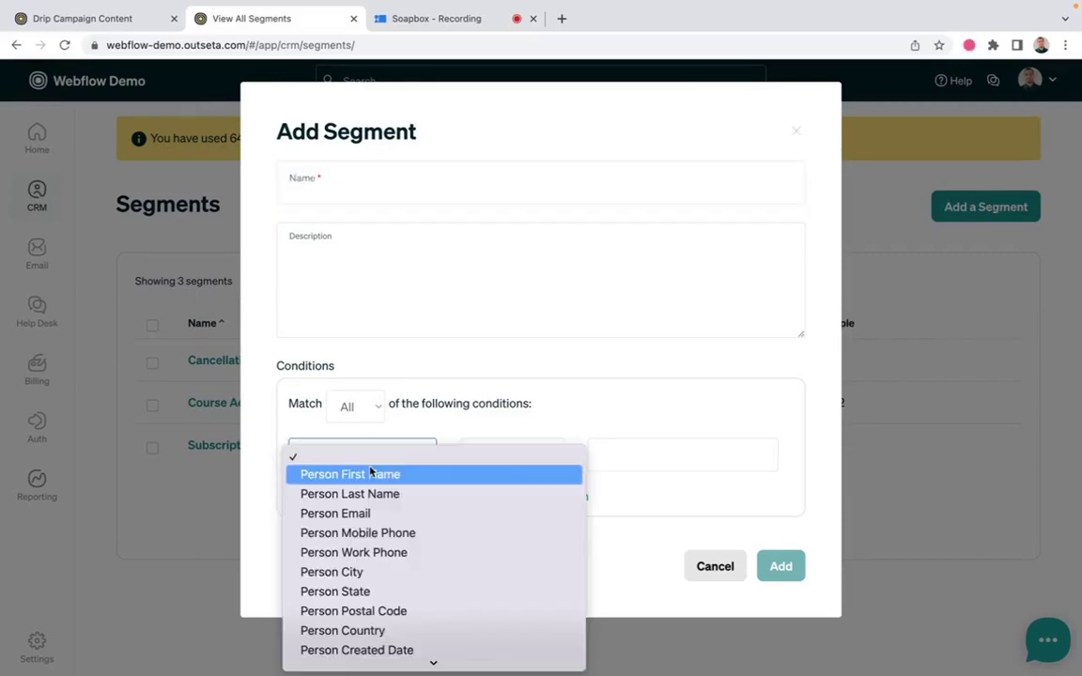
{"action": "scroll", "coordinate": [368, 571], "scroll_direction": "down", "scroll_amount": 5}
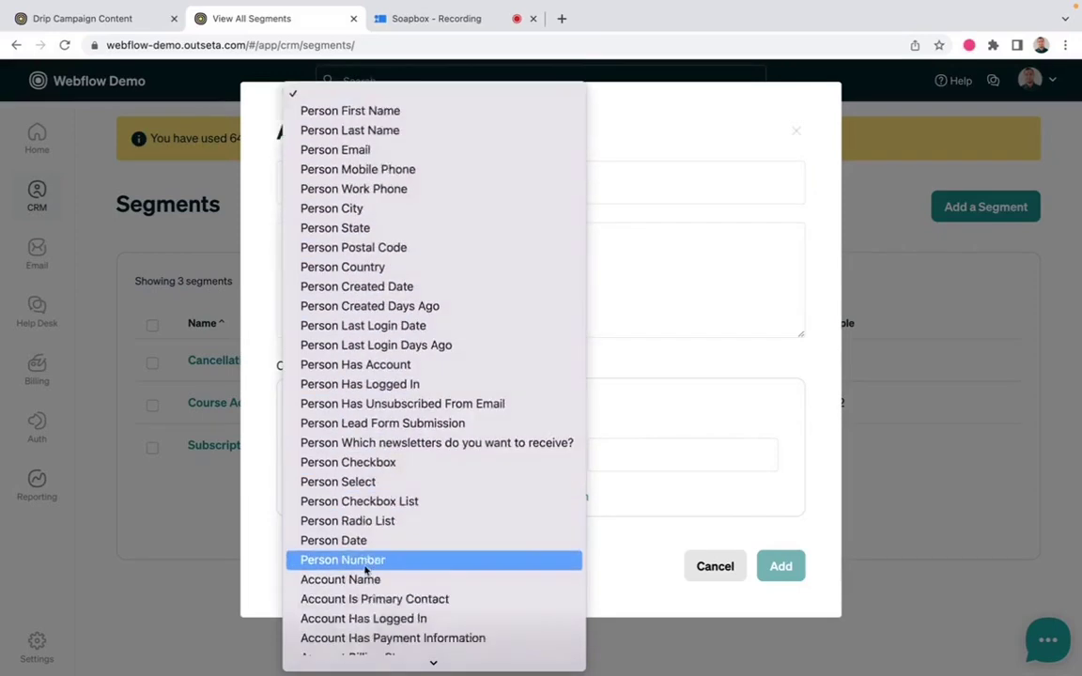
{"action": "scroll", "coordinate": [365, 570], "scroll_direction": "down", "scroll_amount": 8}
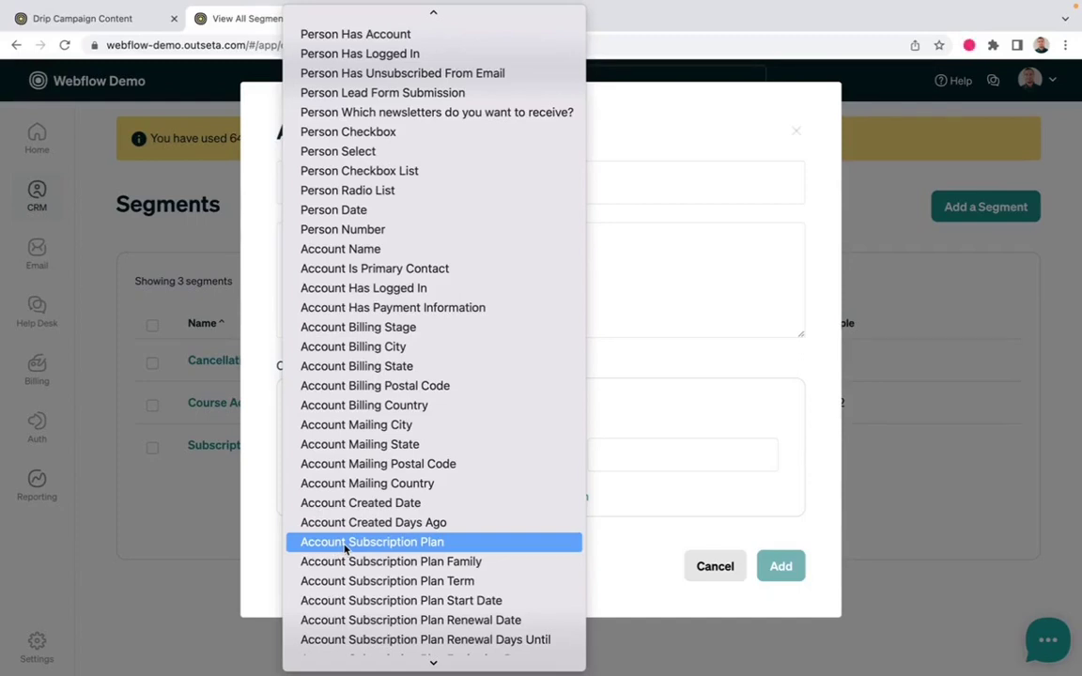
{"action": "left_click", "coordinate": [345, 541]}
{"action": "left_click", "coordinate": [512, 456]}
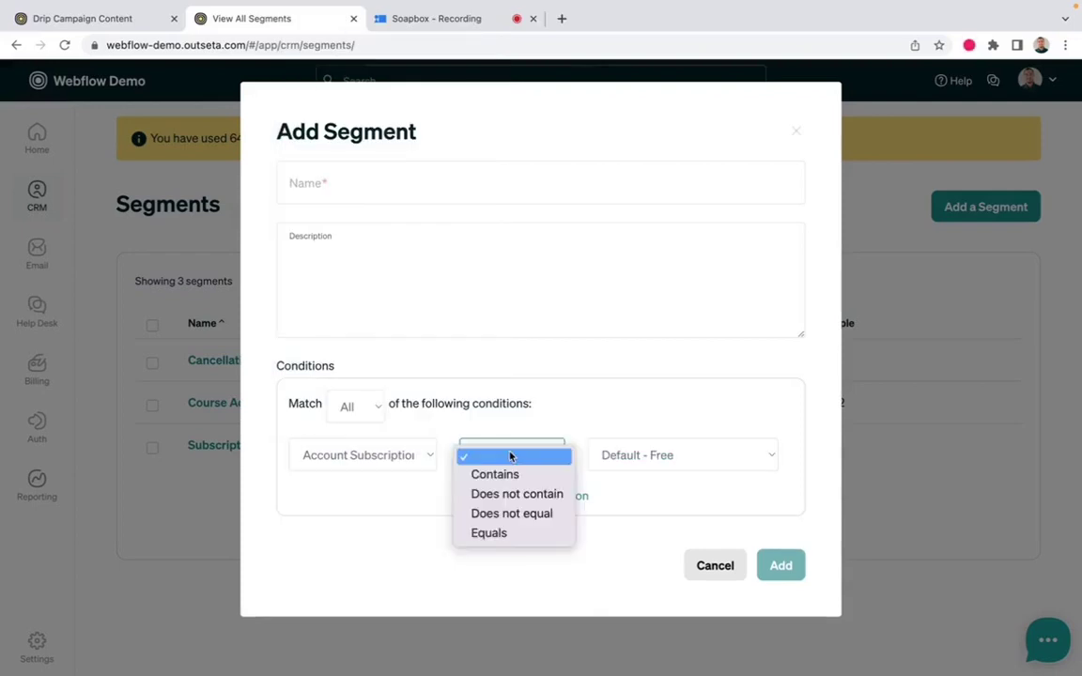
{"action": "left_click", "coordinate": [510, 532]}
{"action": "left_click", "coordinate": [658, 454]}
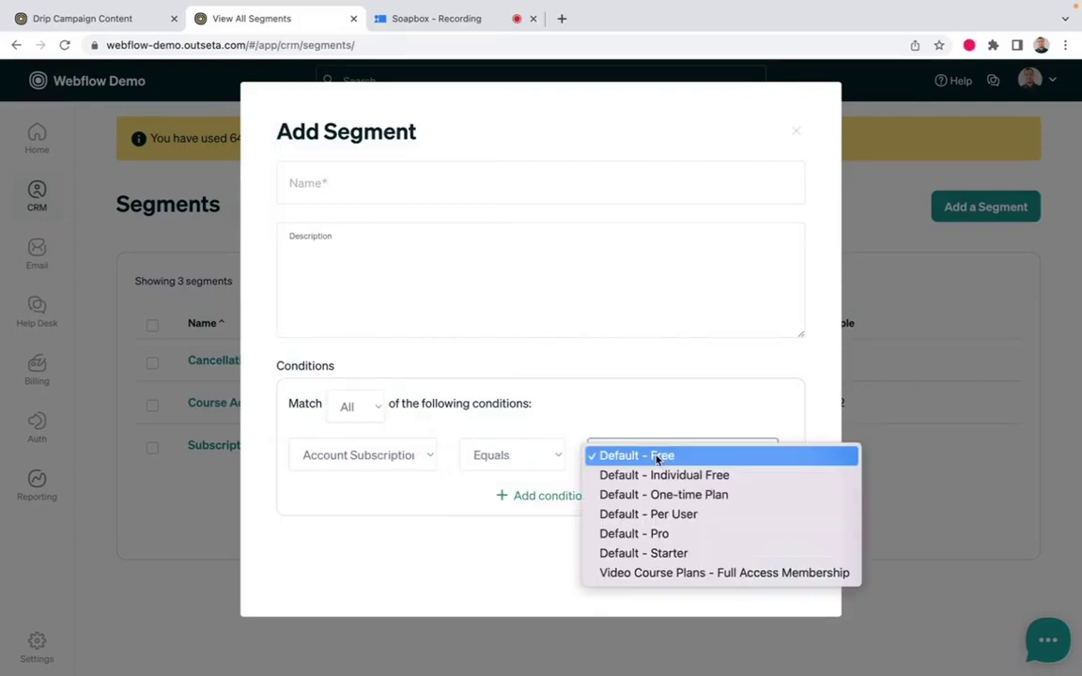
{"action": "left_click", "coordinate": [672, 535]}
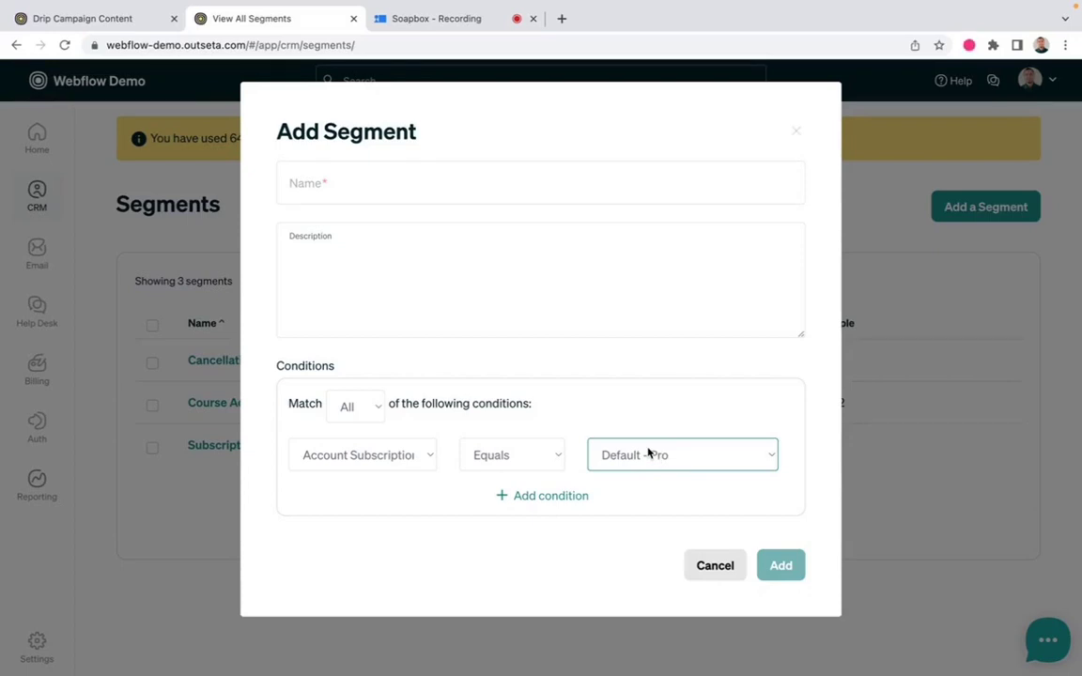
{"action": "left_click", "coordinate": [388, 455]}
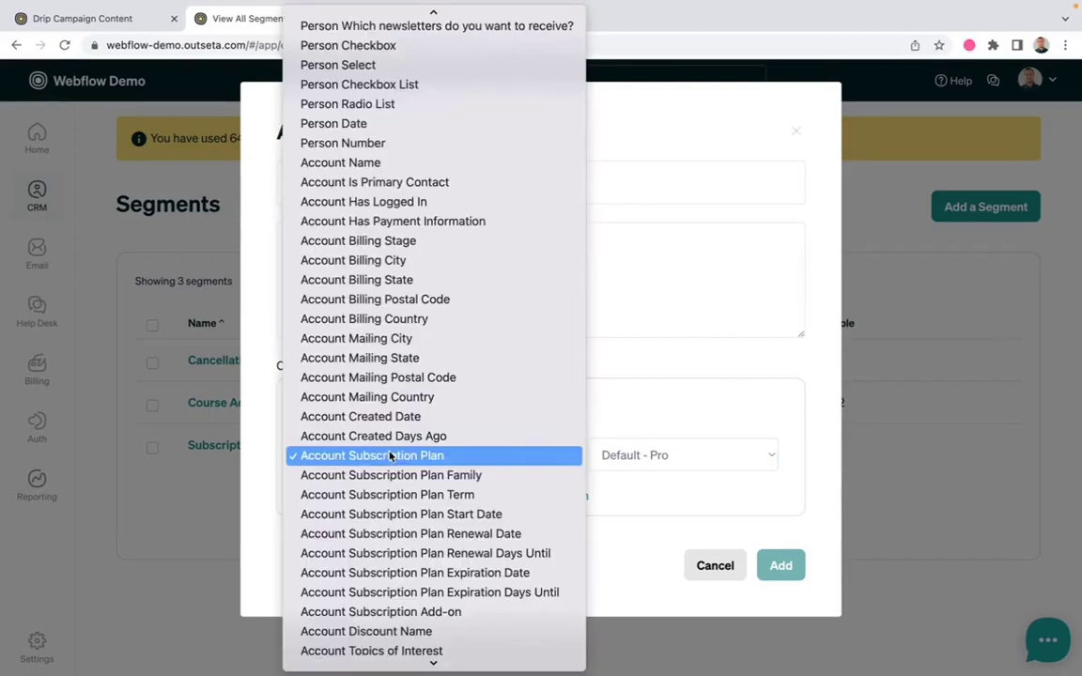
Replace the condition with Account Billing Stage Equals Subscribing
{"action": "left_click", "coordinate": [333, 244]}
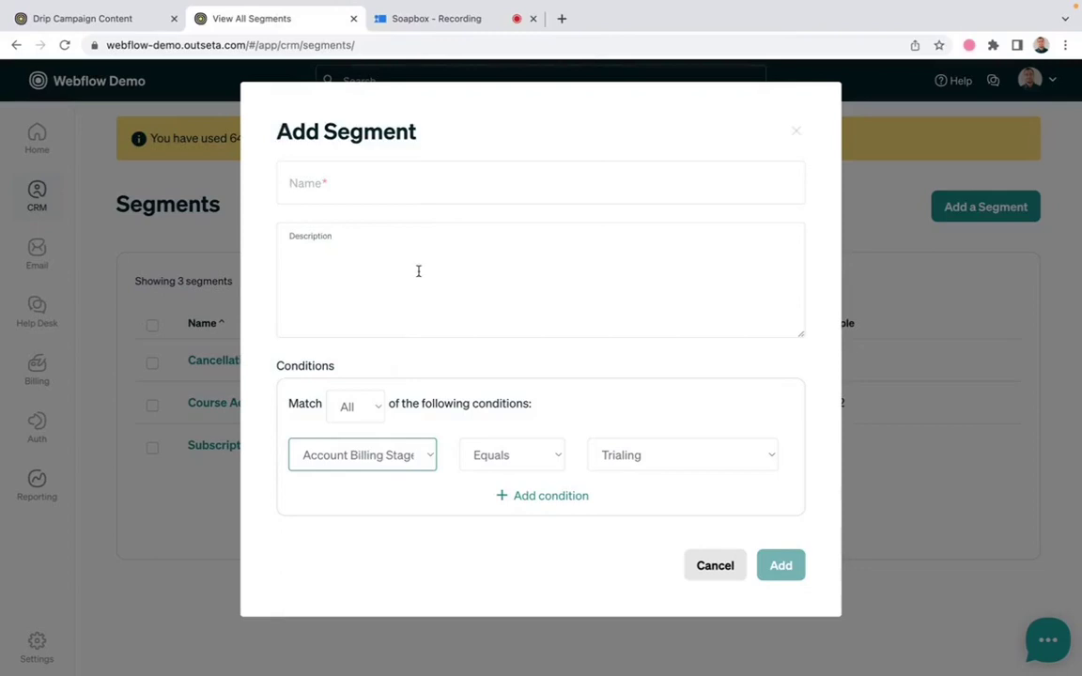
{"action": "left_click", "coordinate": [378, 457]}
{"action": "left_click", "coordinate": [379, 457]}
{"action": "left_click", "coordinate": [481, 457]}
{"action": "left_click", "coordinate": [483, 457]}
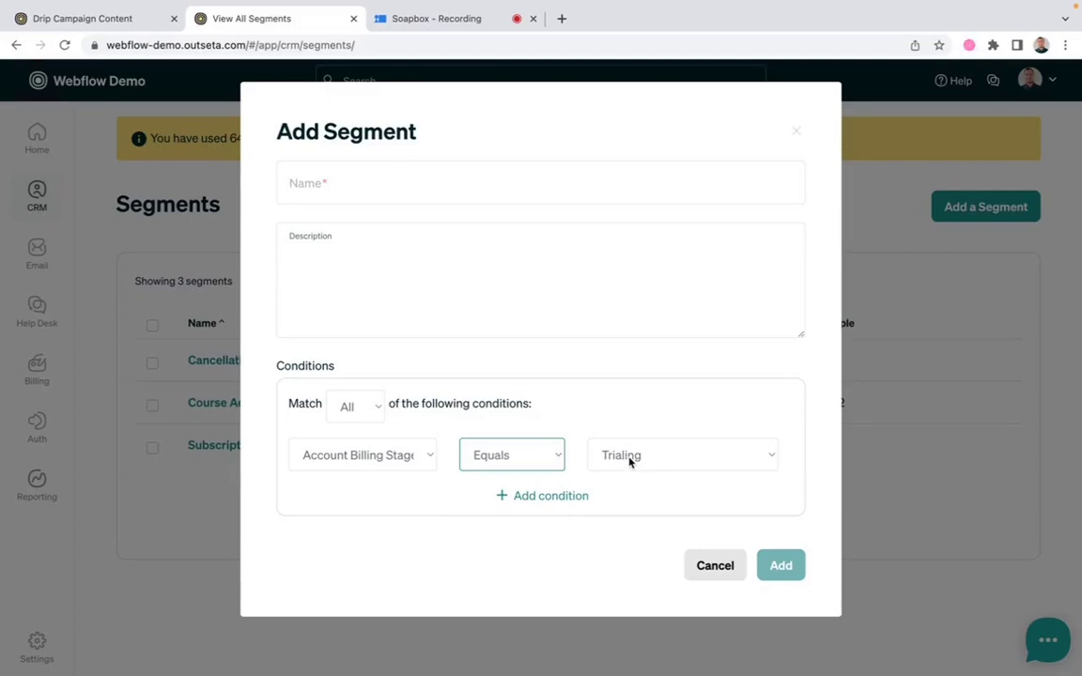
{"action": "left_click", "coordinate": [629, 458]}
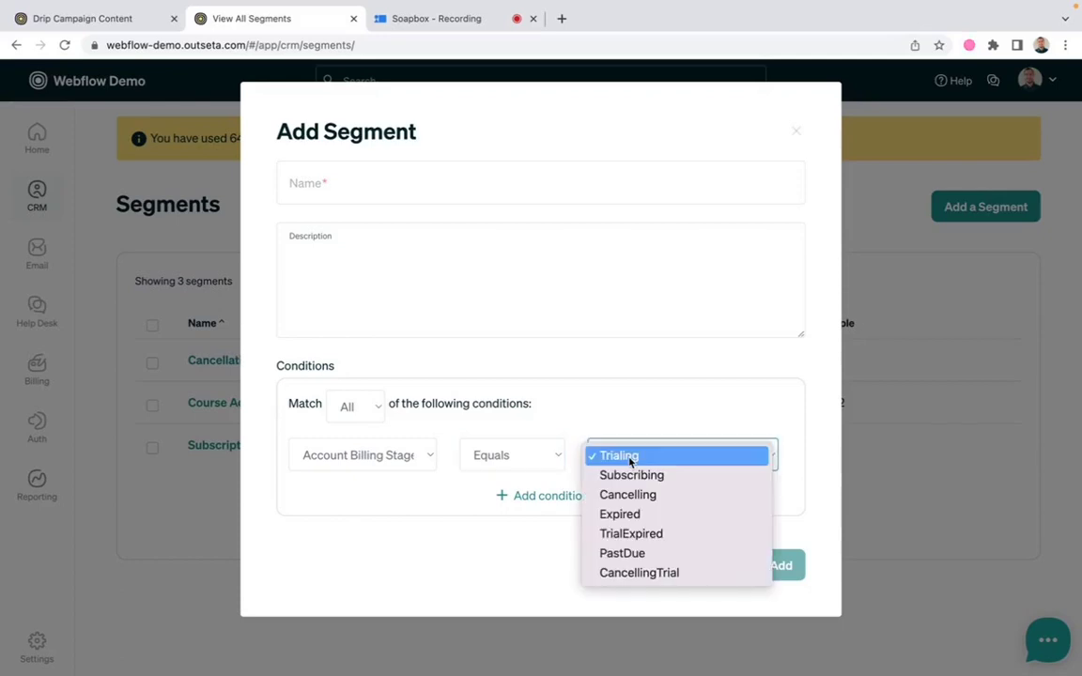
{"action": "left_click", "coordinate": [626, 477]}
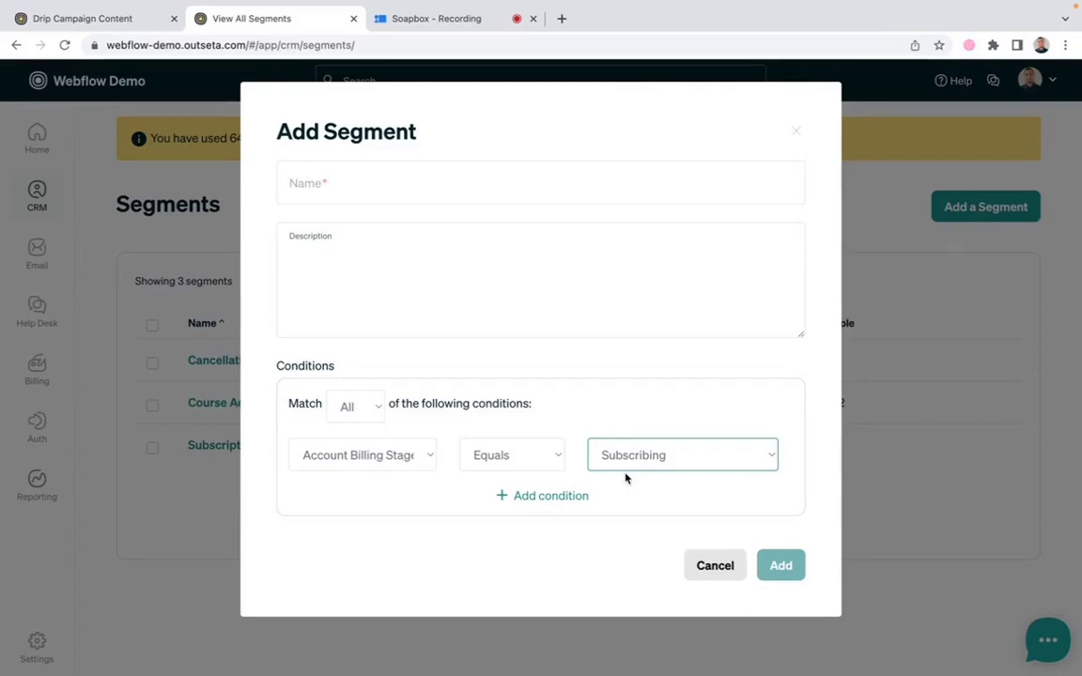
Name the segment 'Paid Subscribers' and add it
{"action": "left_click", "coordinate": [393, 181]}
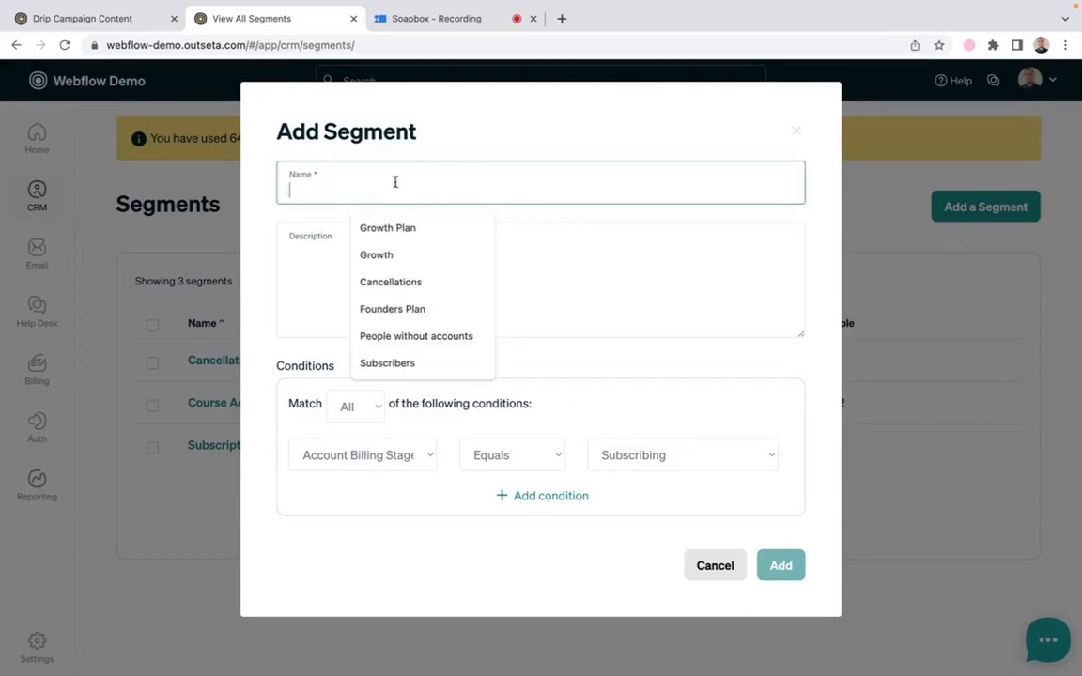
{"action": "type", "text": "Paid Subscri"}
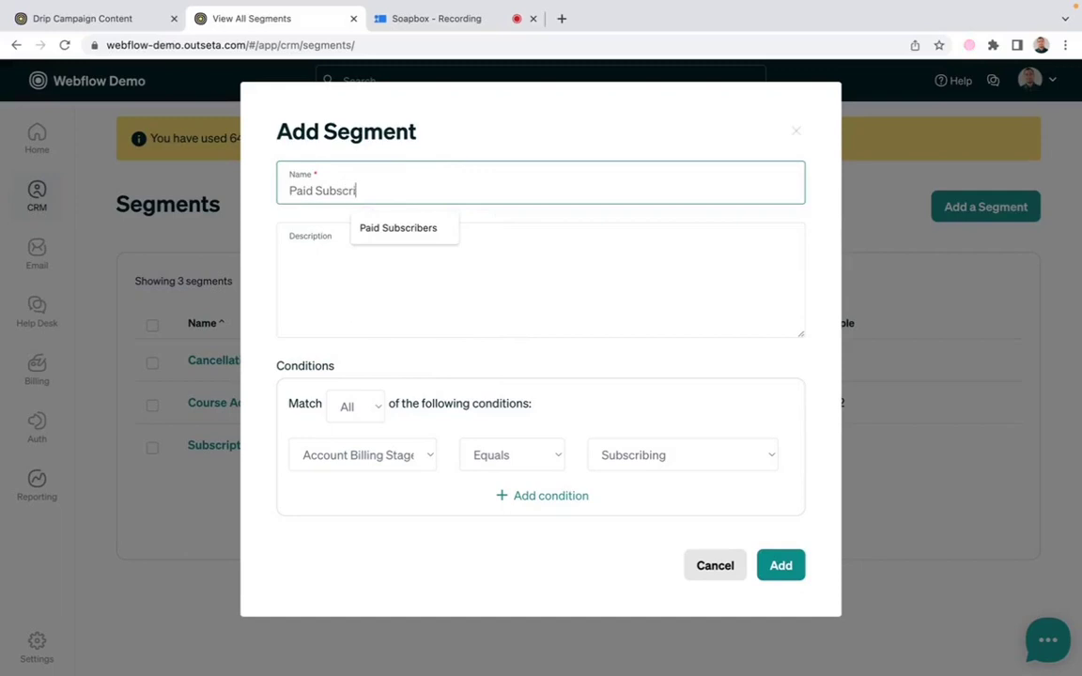
{"action": "type", "text": "bers"}
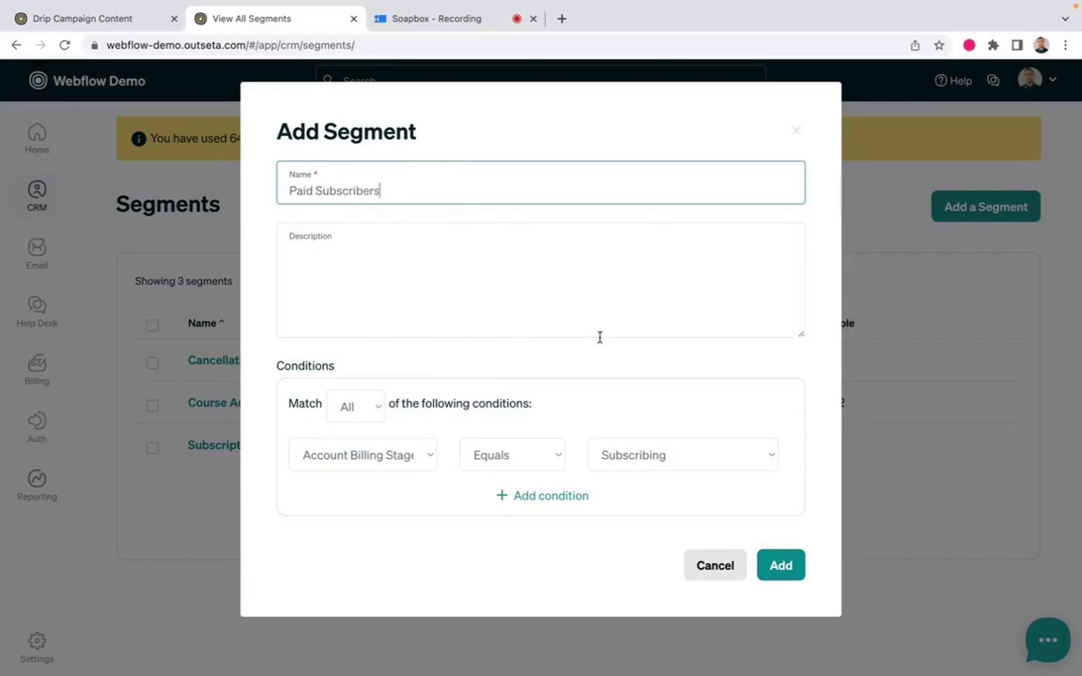
{"action": "left_click", "coordinate": [782, 568]}
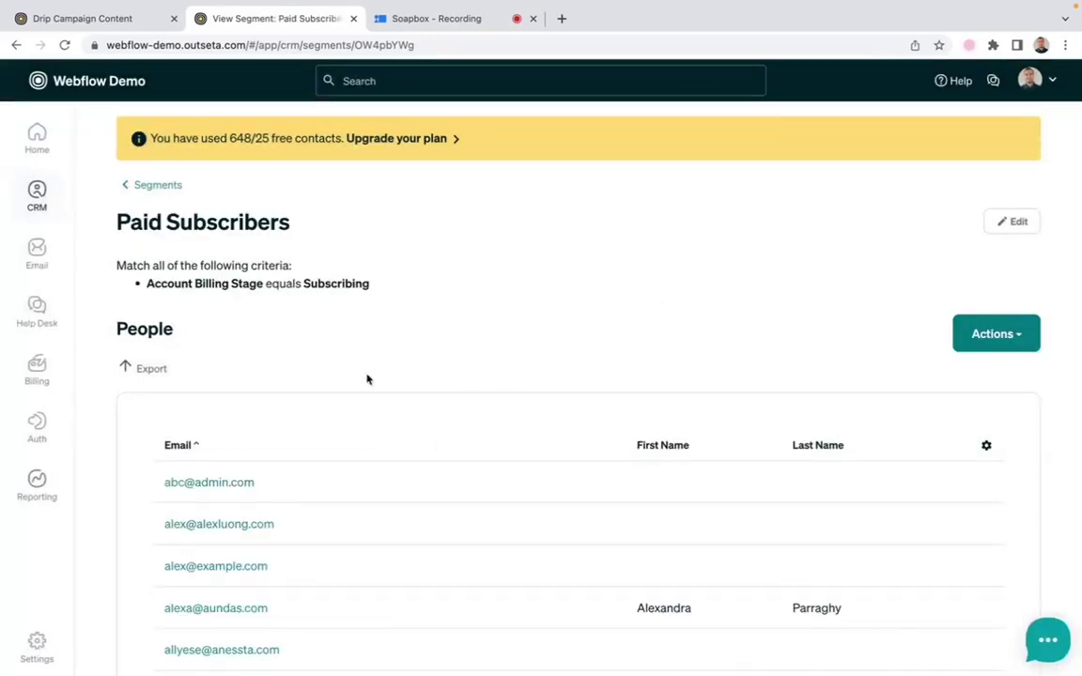
Go to the Drip Campaigns page through the Email menu in the sidebar
{"action": "scroll", "coordinate": [343, 286], "scroll_direction": "down", "scroll_amount": 15}
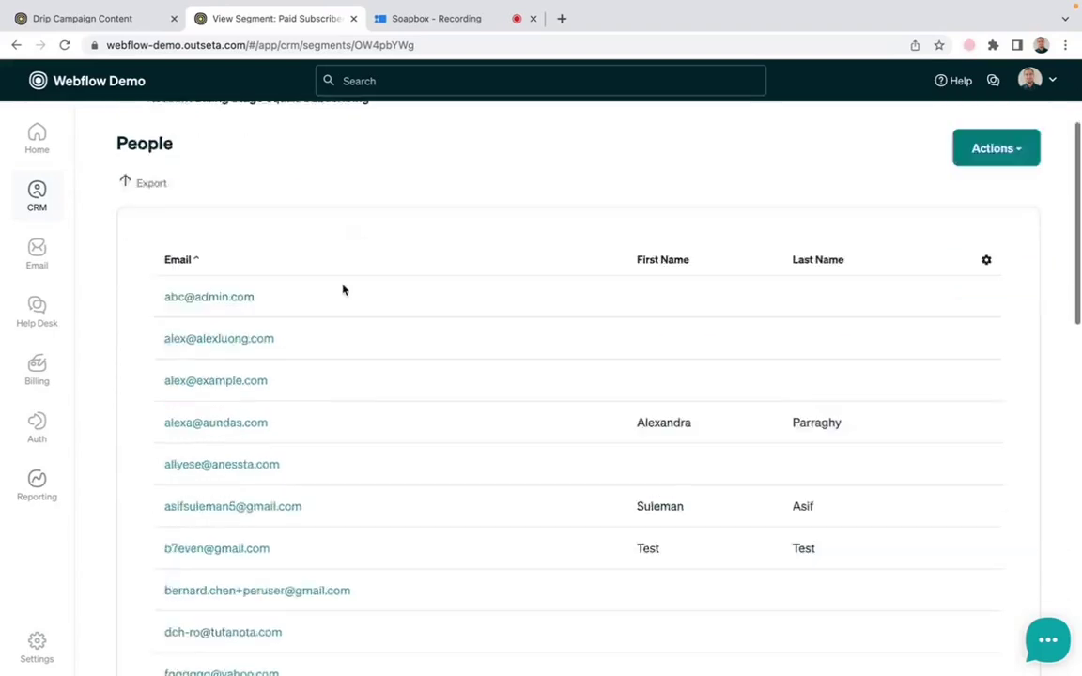
{"action": "scroll", "coordinate": [342, 290], "scroll_direction": "up", "scroll_amount": 15}
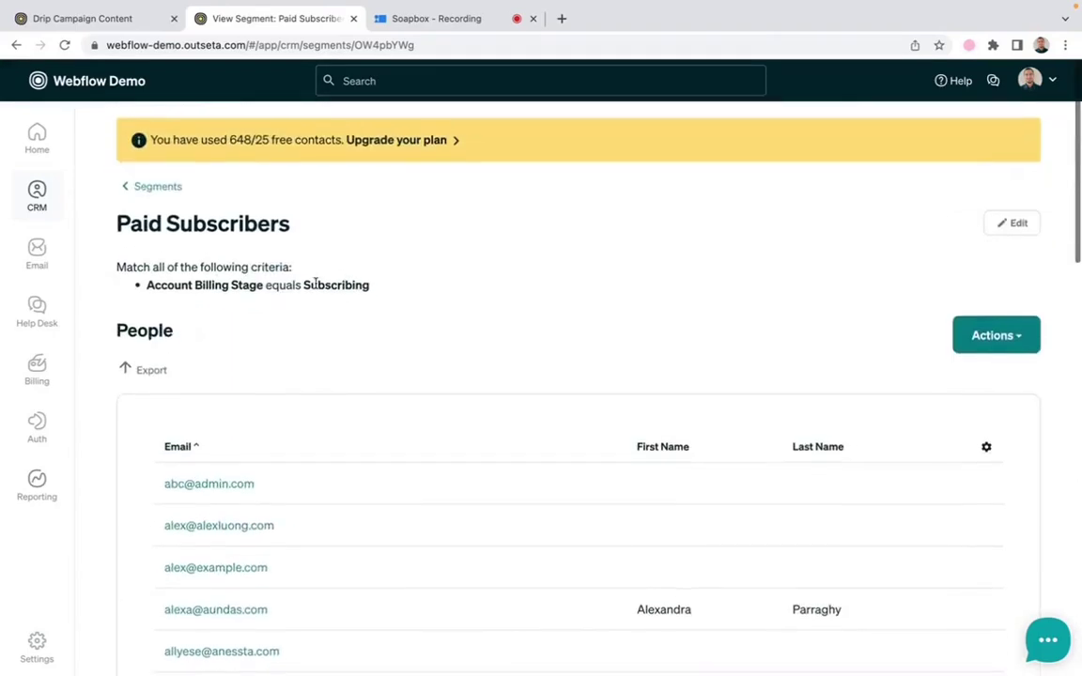
{"action": "mouse_move", "coordinate": [39, 270]}
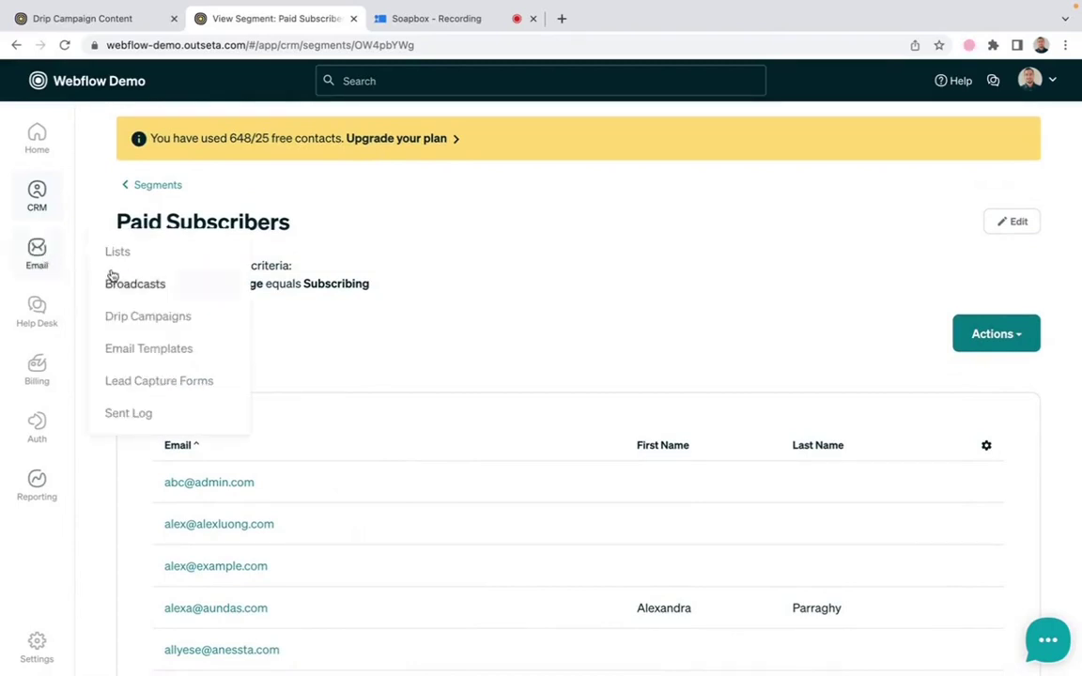
{"action": "left_click", "coordinate": [150, 318]}
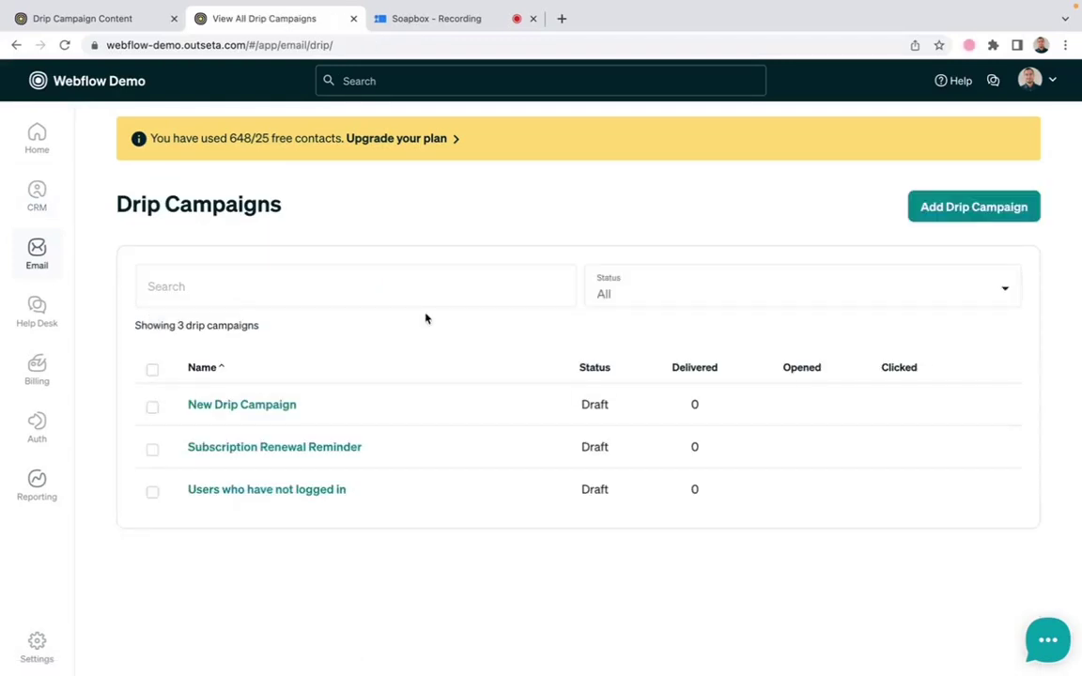
Create a drip campaign named 'Onboarding sequence to new subscribers'
{"action": "left_click", "coordinate": [975, 209]}
{"action": "type", "text": "Onbo"}
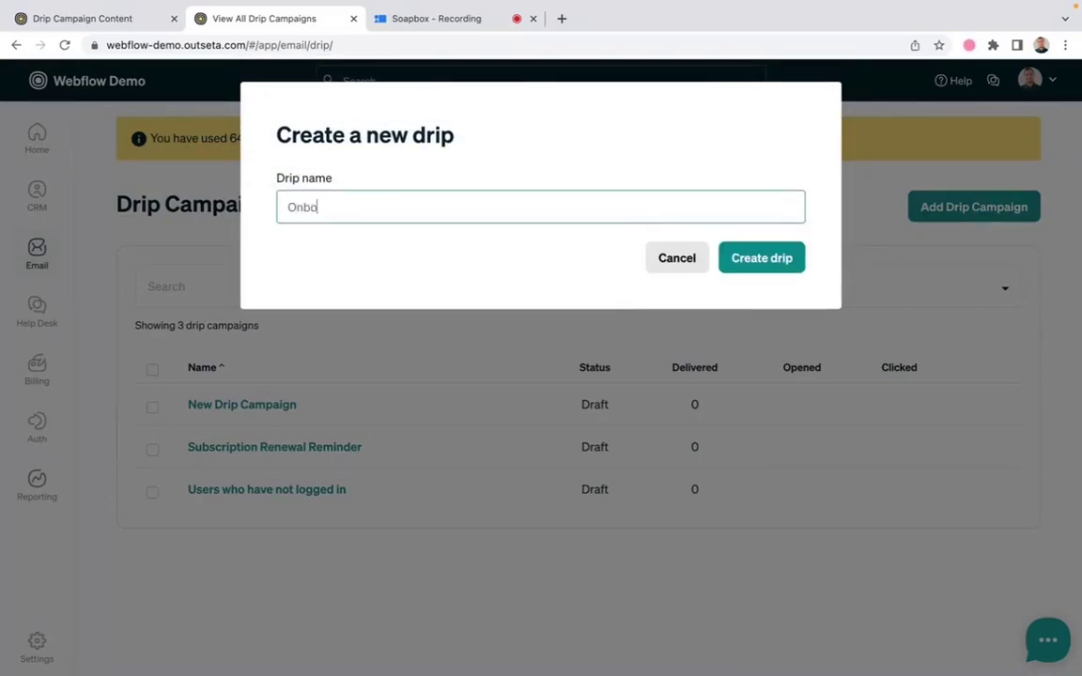
{"action": "type", "text": "arding sequence to new subsc"}
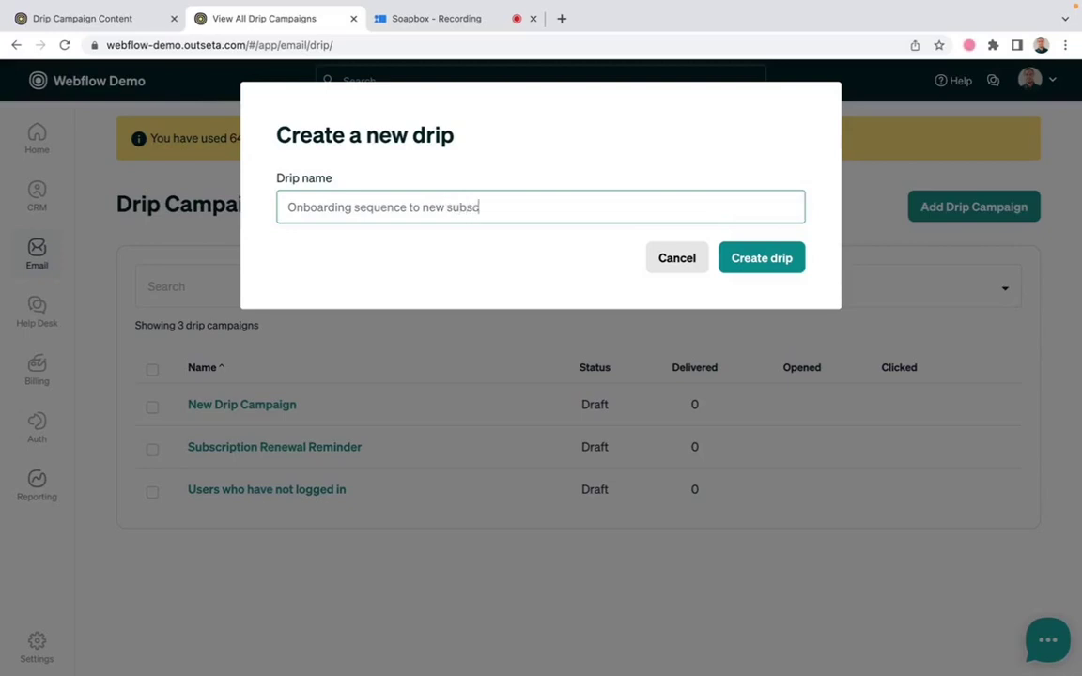
{"action": "type", "text": "ribers"}
{"action": "left_click", "coordinate": [762, 259]}
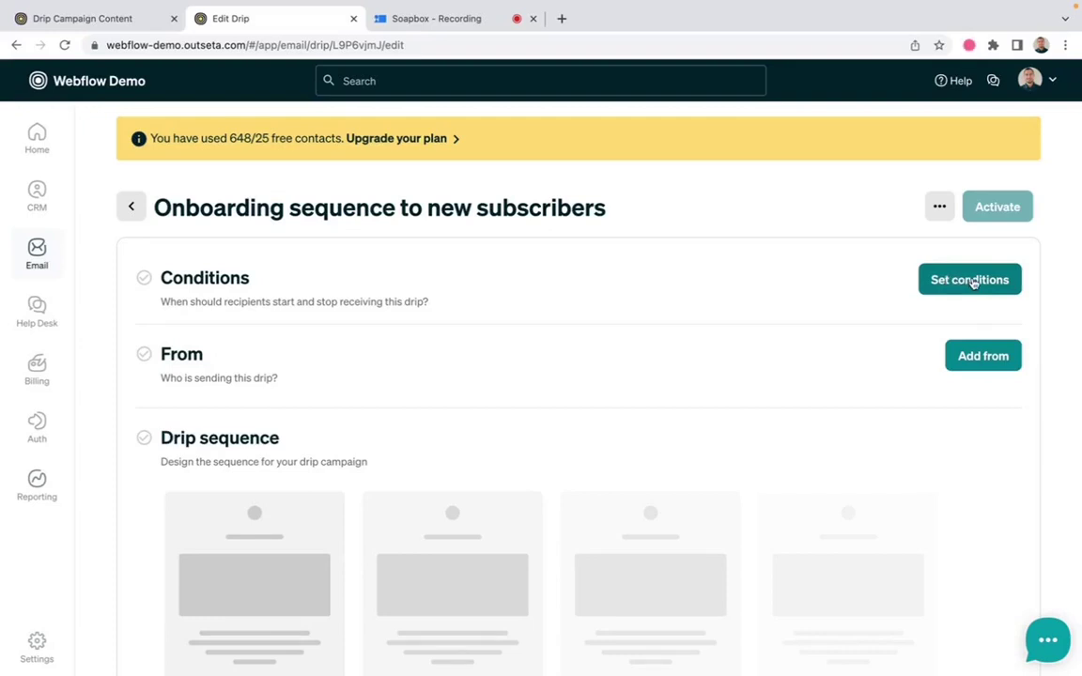
Set the drip to start on 'Person added to segment' for Paid Subscribers, and save
{"action": "left_click", "coordinate": [971, 283]}
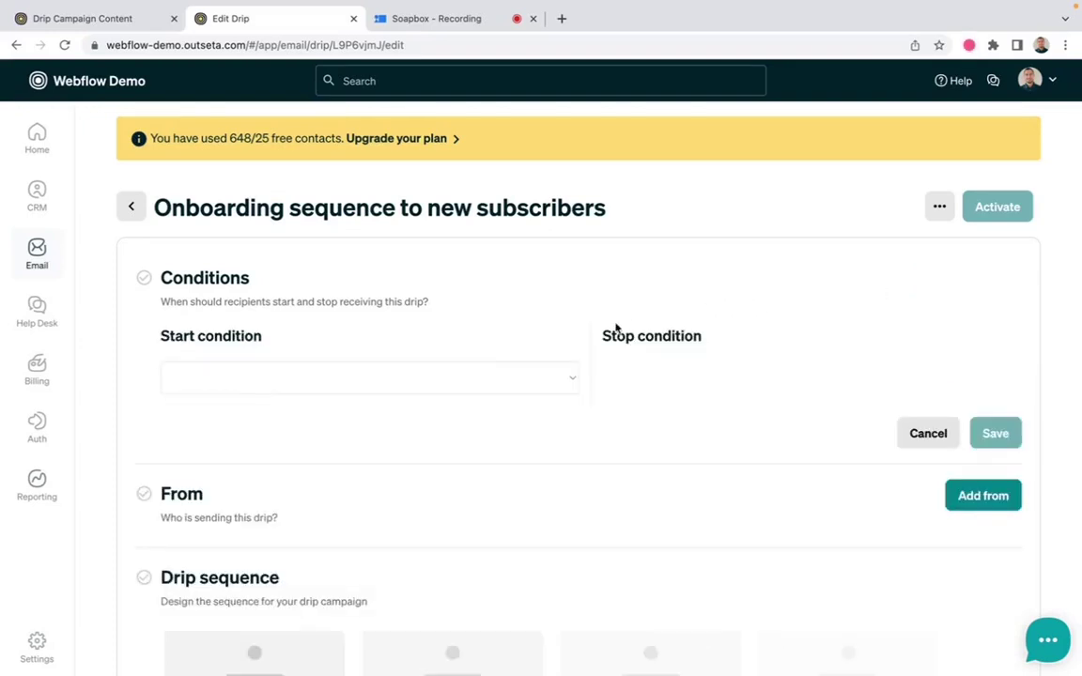
{"action": "left_click", "coordinate": [447, 381]}
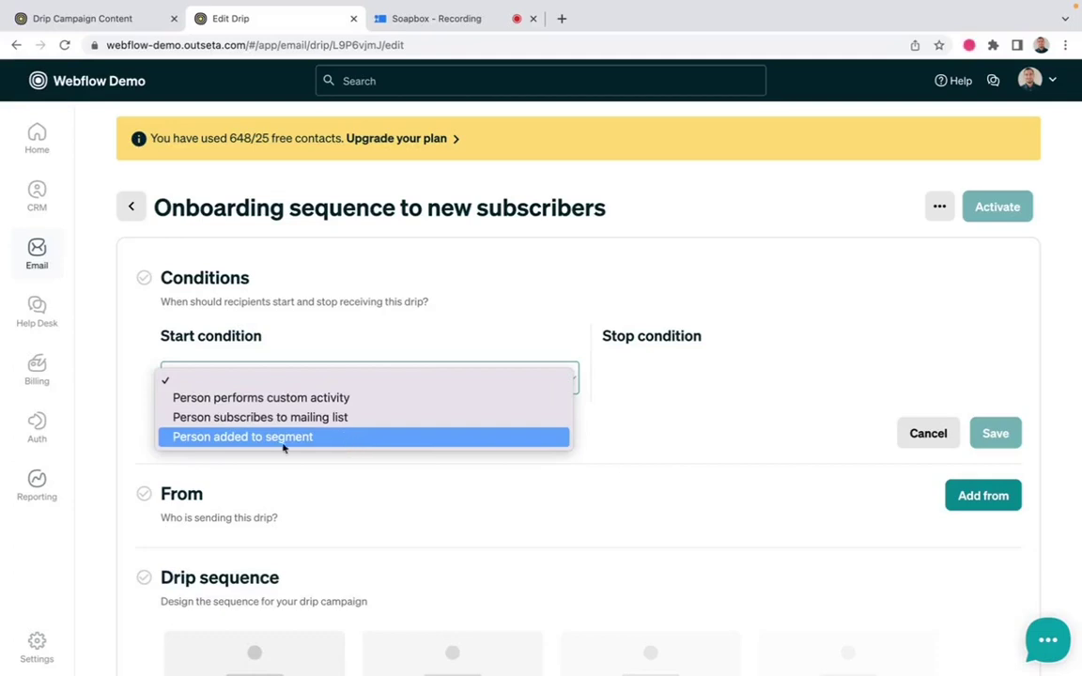
{"action": "left_click", "coordinate": [249, 440]}
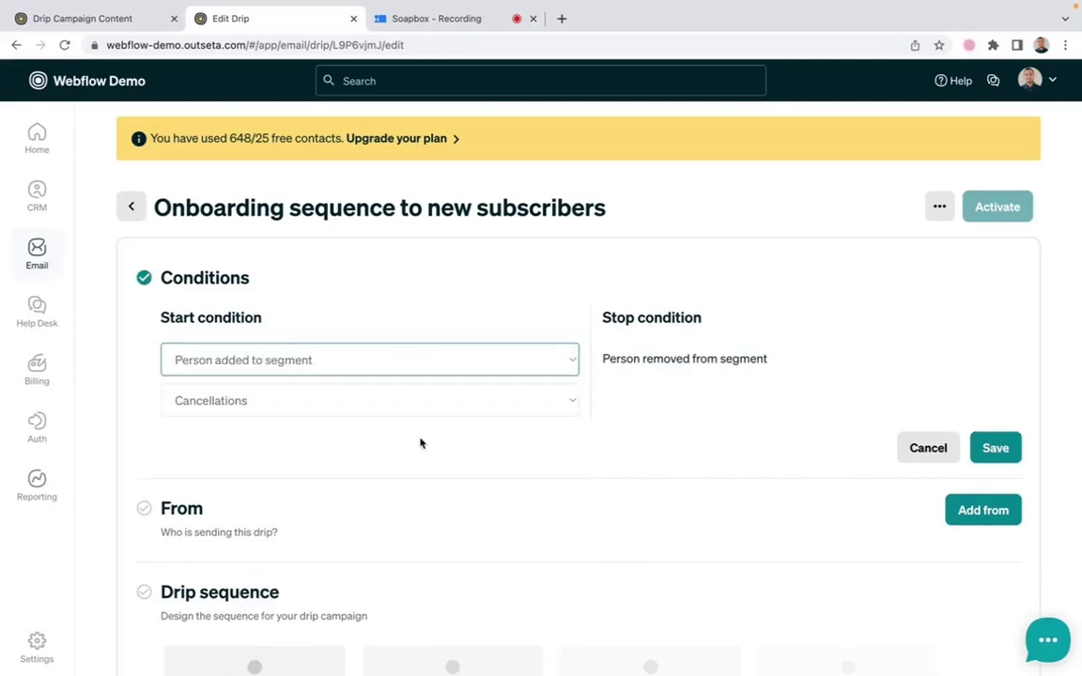
{"action": "left_click", "coordinate": [326, 406]}
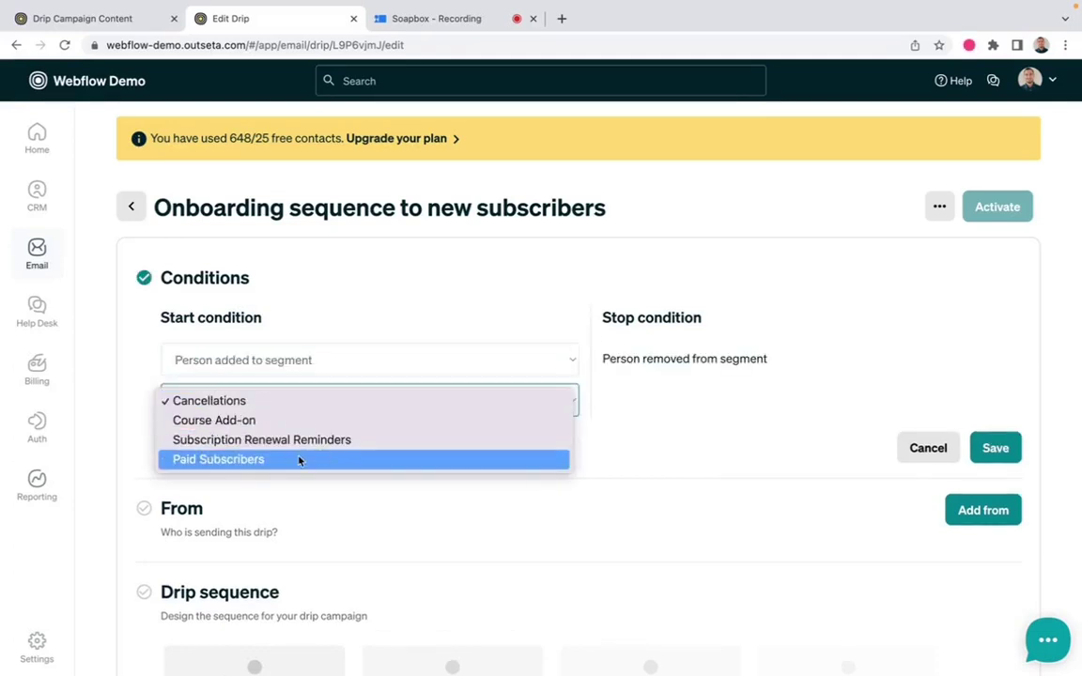
{"action": "left_click", "coordinate": [250, 460]}
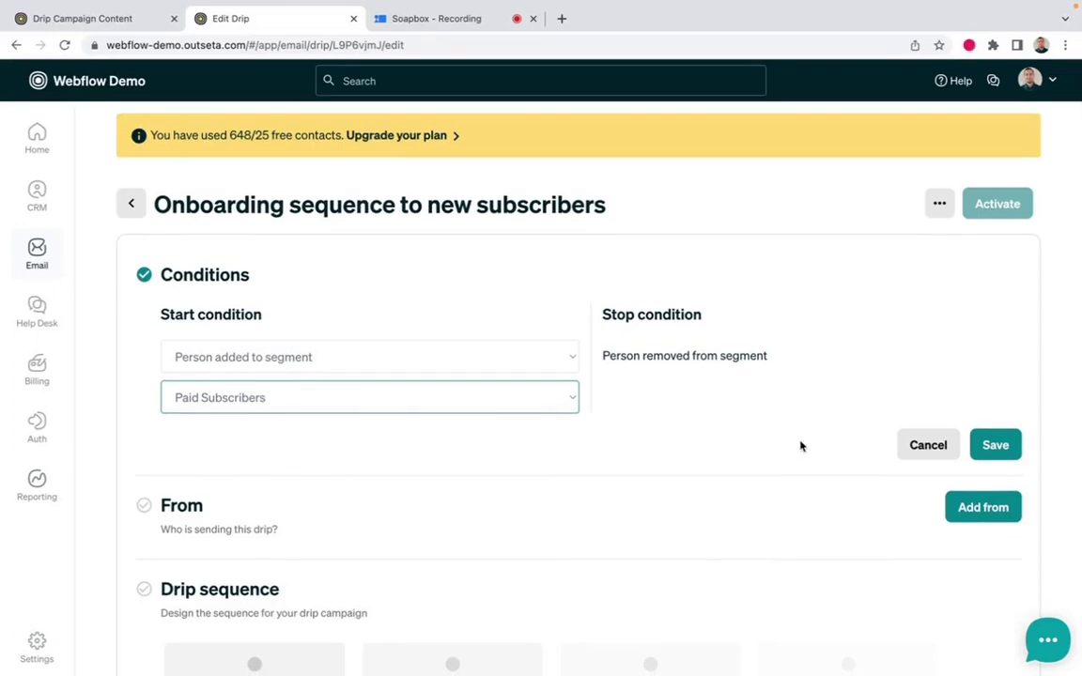
{"action": "left_click", "coordinate": [995, 447]}
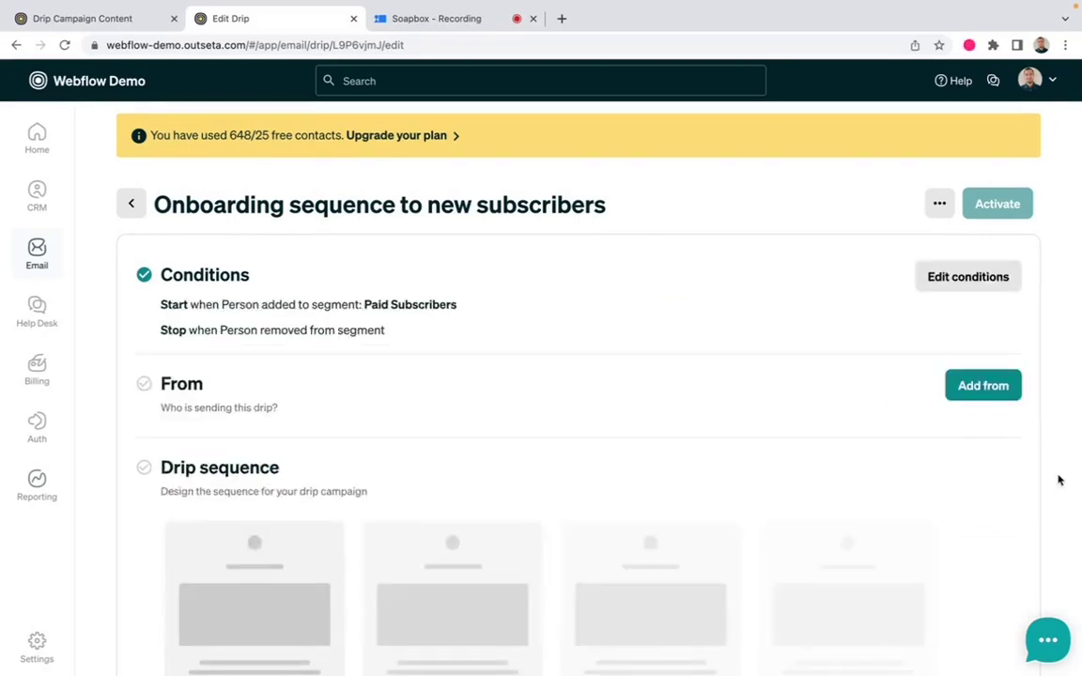
Add the drip's From sender with the sender's name and e-mail address, and save
{"action": "left_click", "coordinate": [995, 383]}
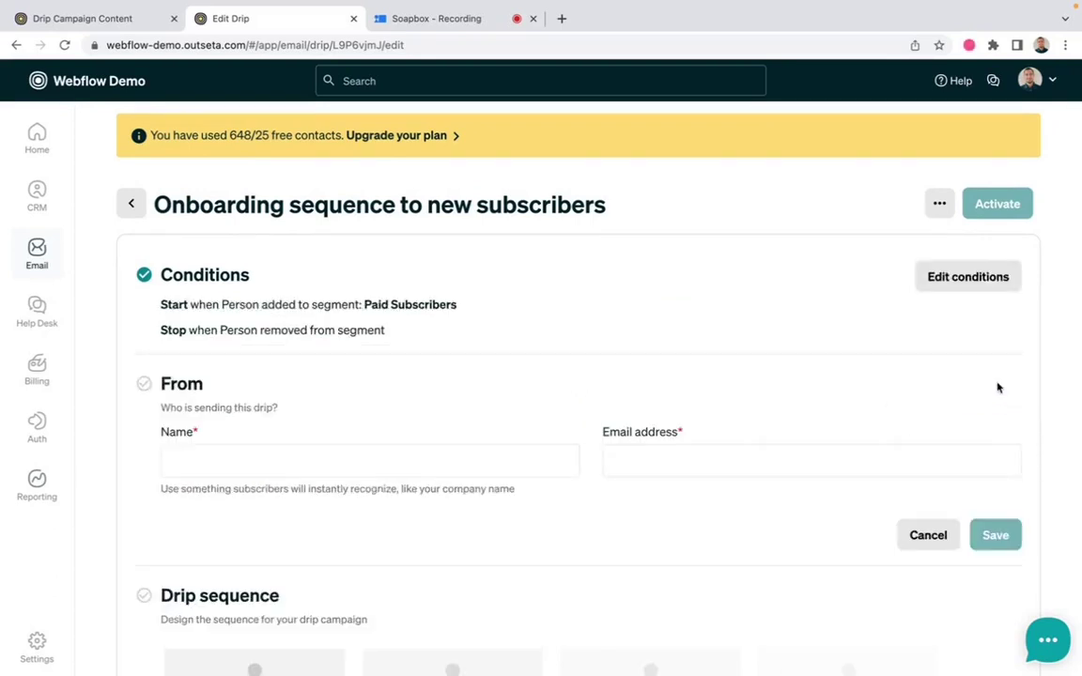
{"action": "left_click", "coordinate": [358, 473]}
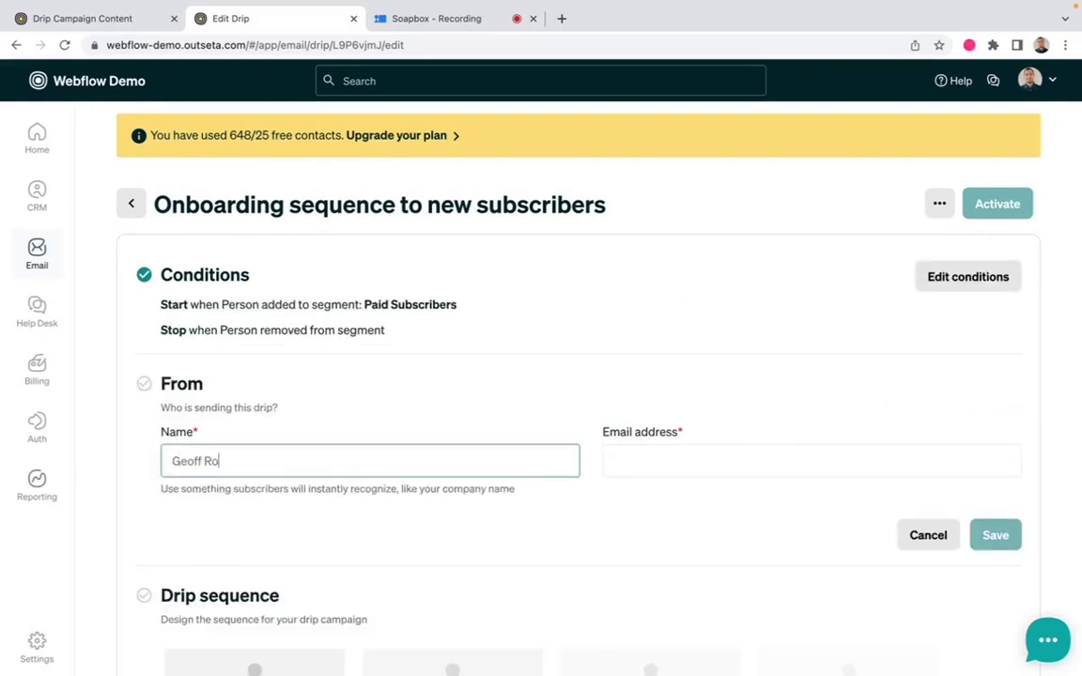
{"action": "left_click", "coordinate": [645, 464]}
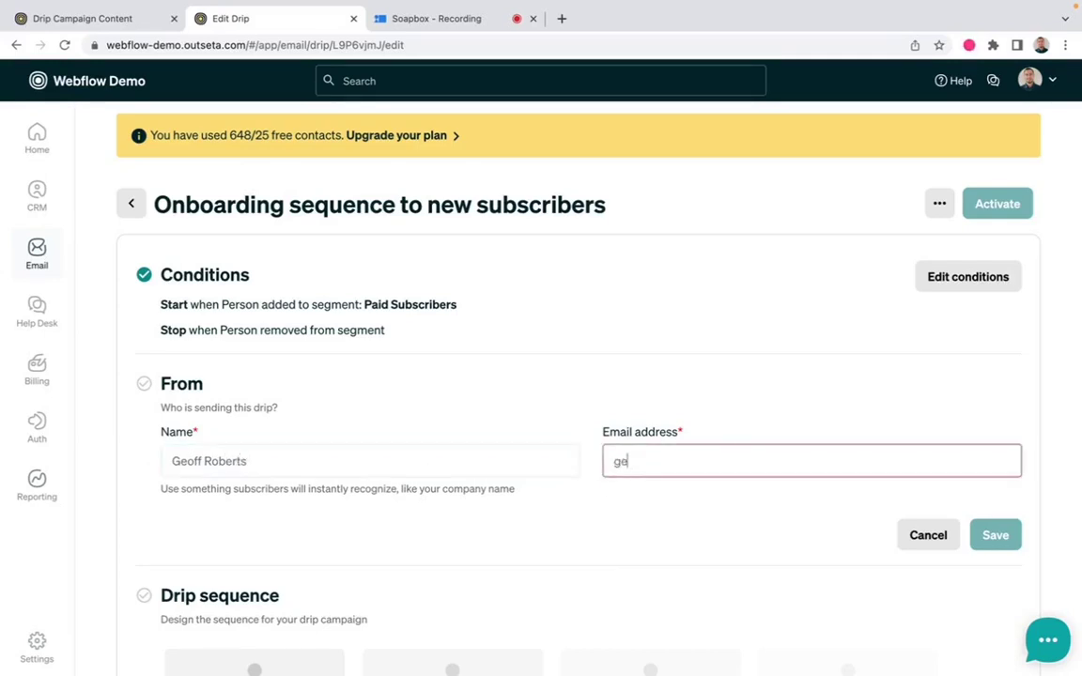
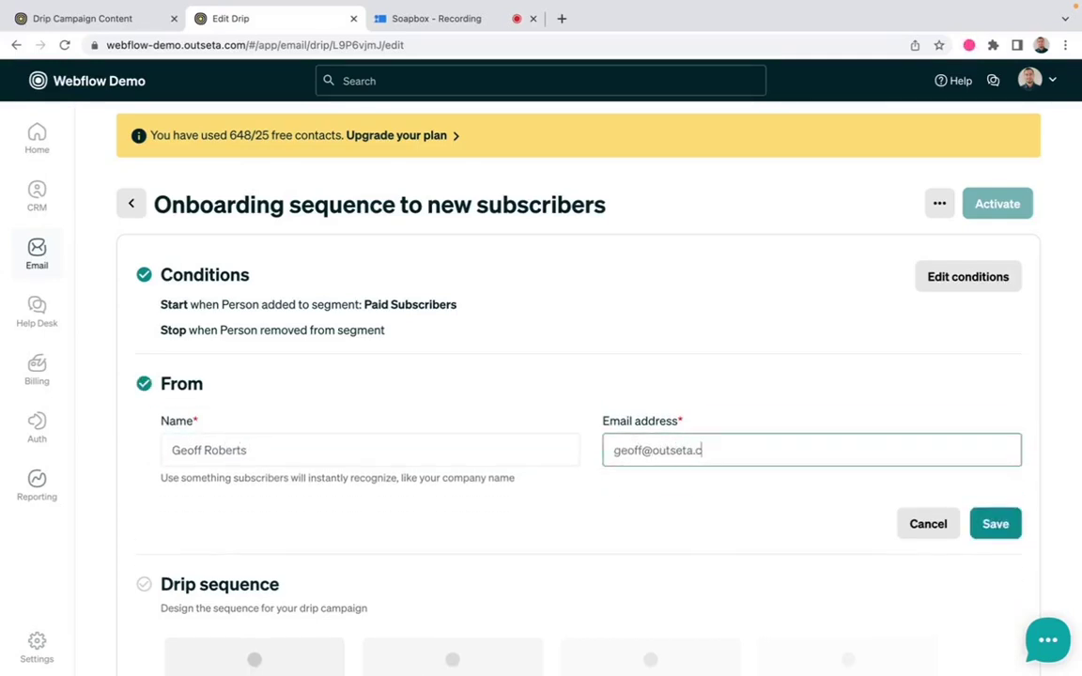
{"action": "left_click", "coordinate": [986, 522]}
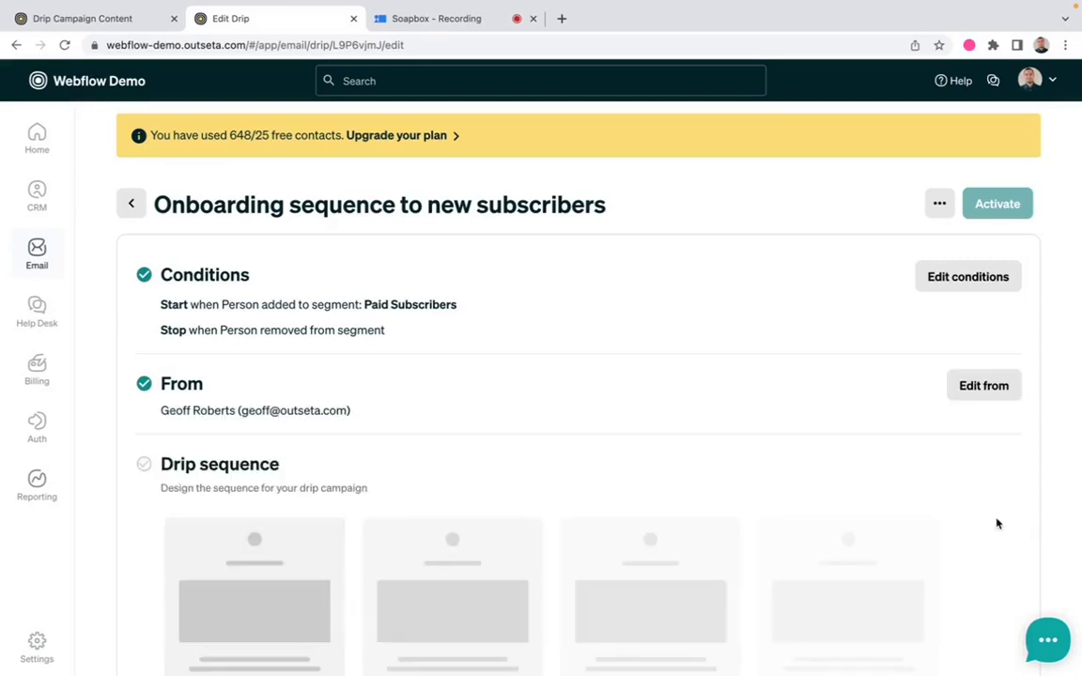
{"action": "scroll", "coordinate": [917, 513], "scroll_direction": "down", "scroll_amount": 2}
{"action": "scroll", "coordinate": [917, 513], "scroll_direction": "down", "scroll_amount": 2}
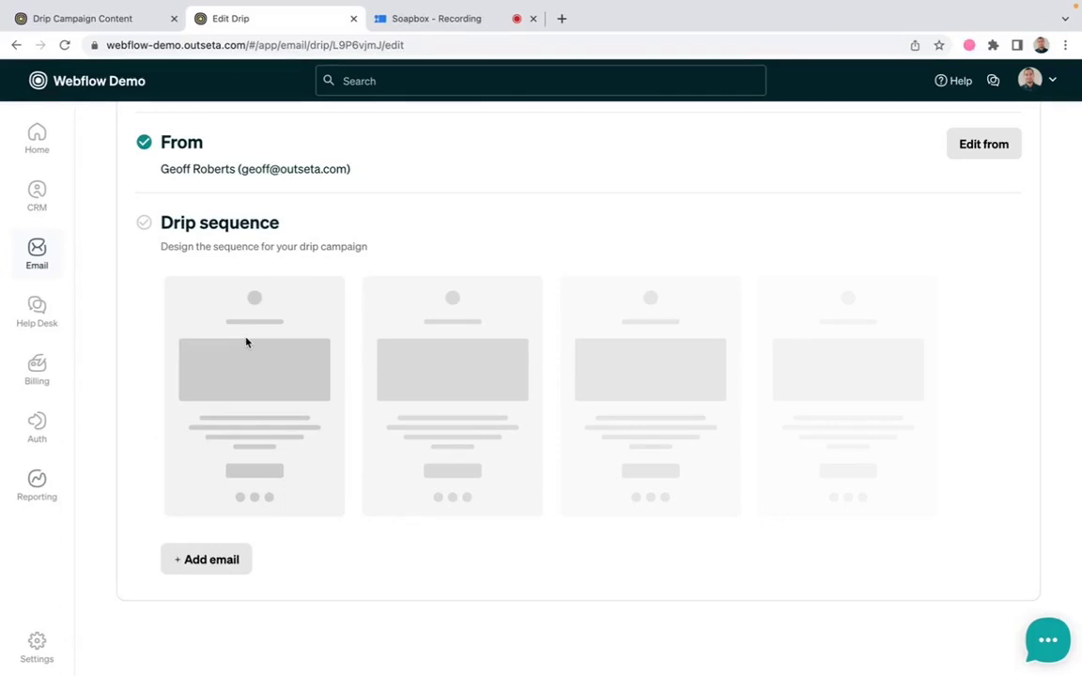
Review the four emails of the Get Started Onboarding Drip (Free Trial) as reference
{"action": "left_click", "coordinate": [124, 20]}
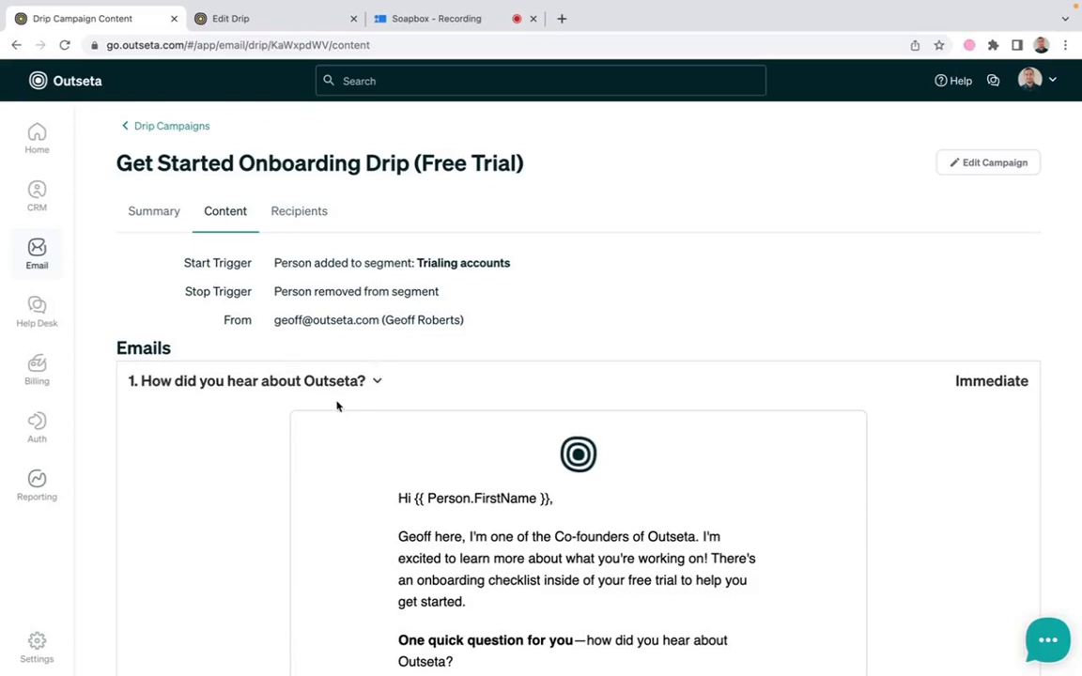
{"action": "scroll", "coordinate": [391, 398], "scroll_direction": "down", "scroll_amount": 5}
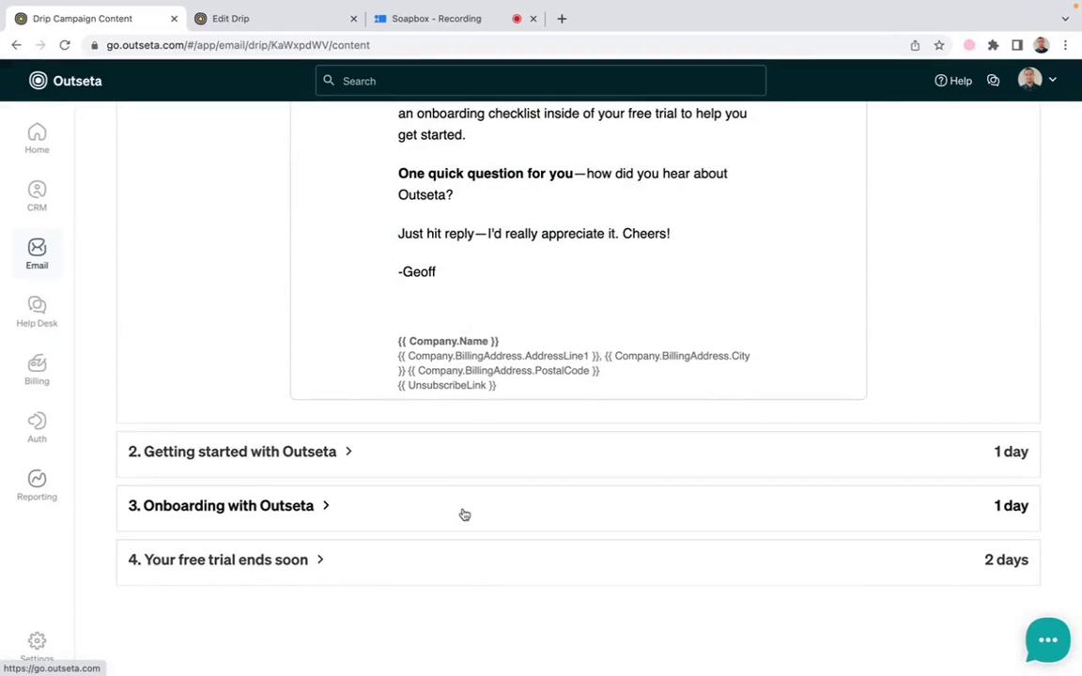
{"action": "scroll", "coordinate": [464, 514], "scroll_direction": "up", "scroll_amount": 5}
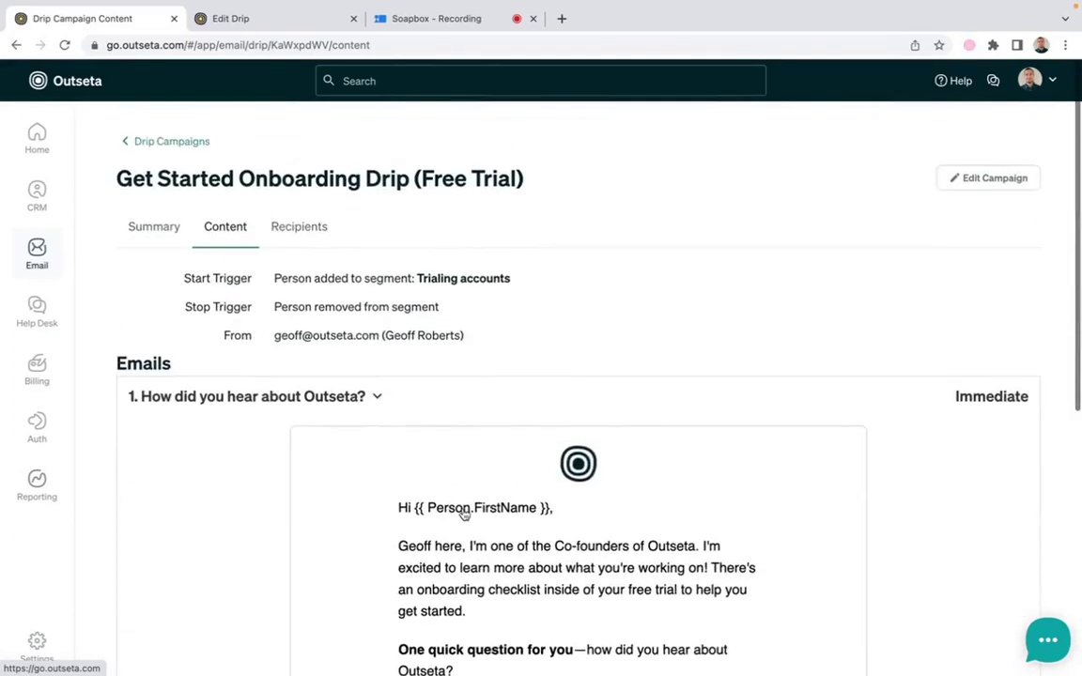